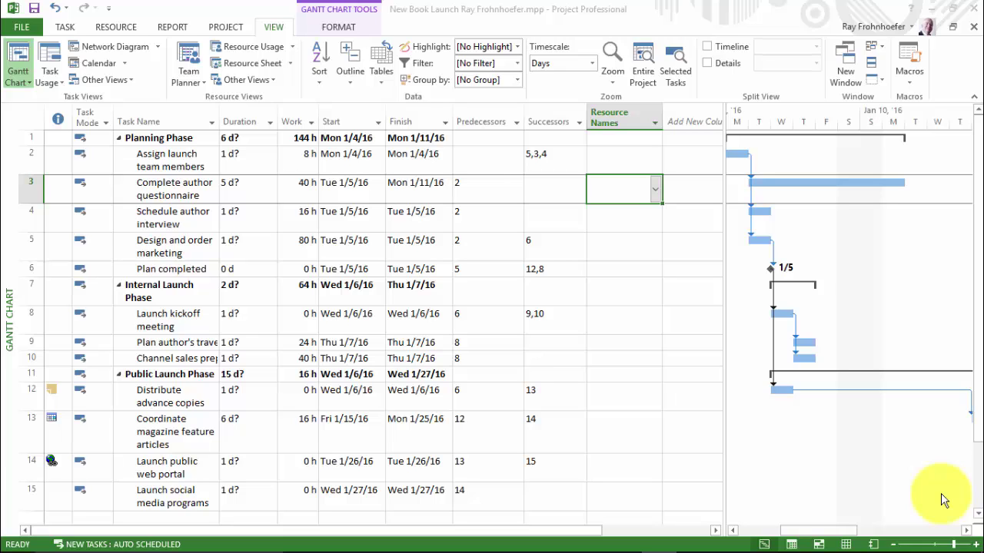
Assign the first person in the resource list to the task "Assign launch team members" using Assign Resources
click(199, 164)
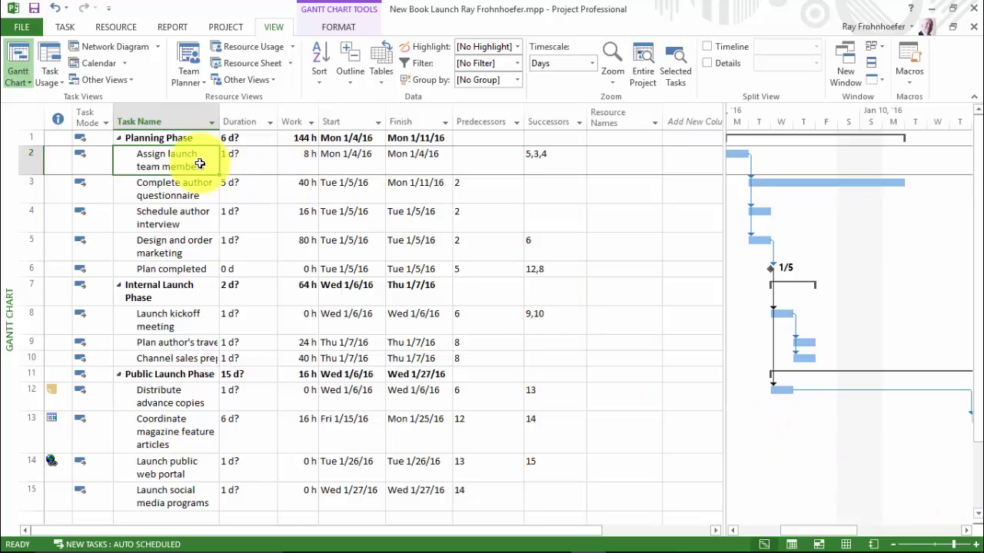
click(104, 29)
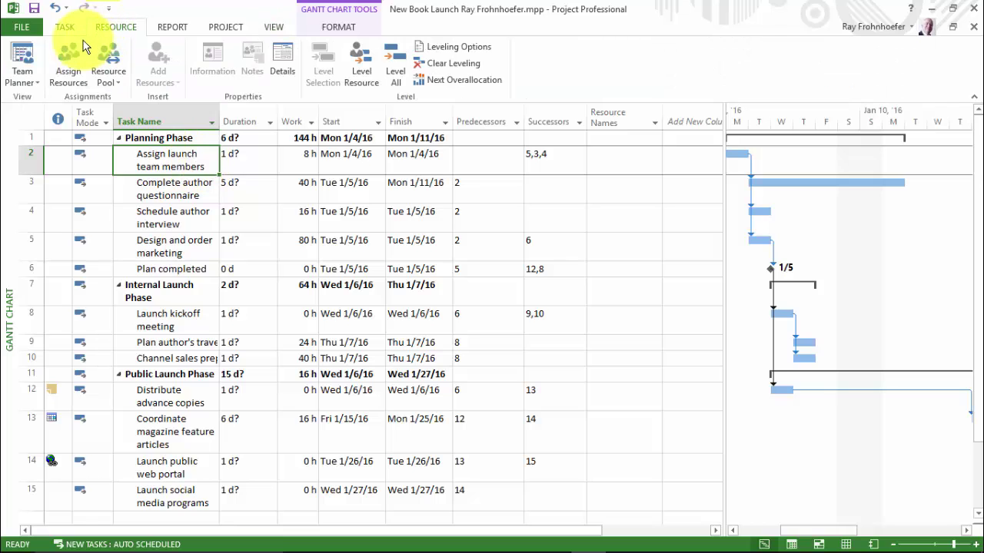
click(72, 50)
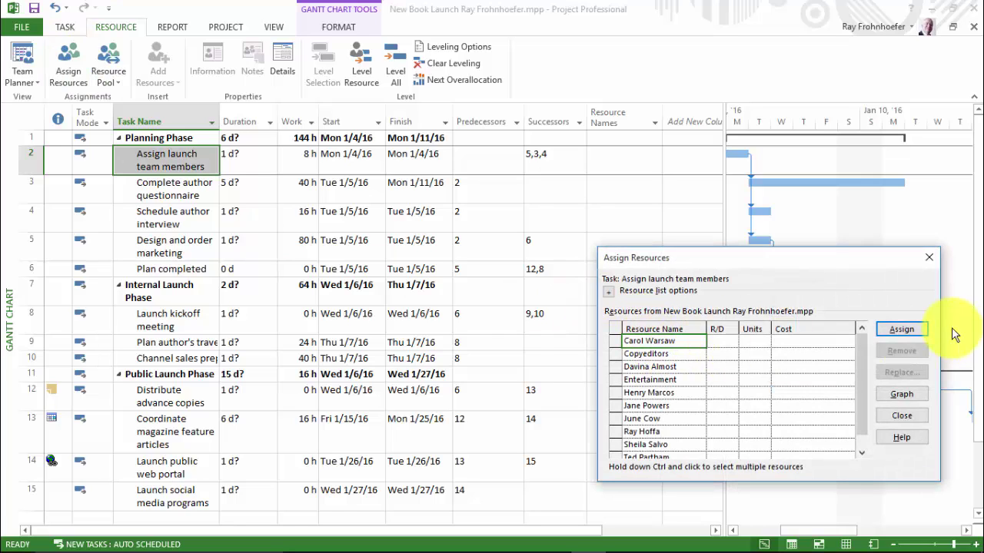
click(902, 331)
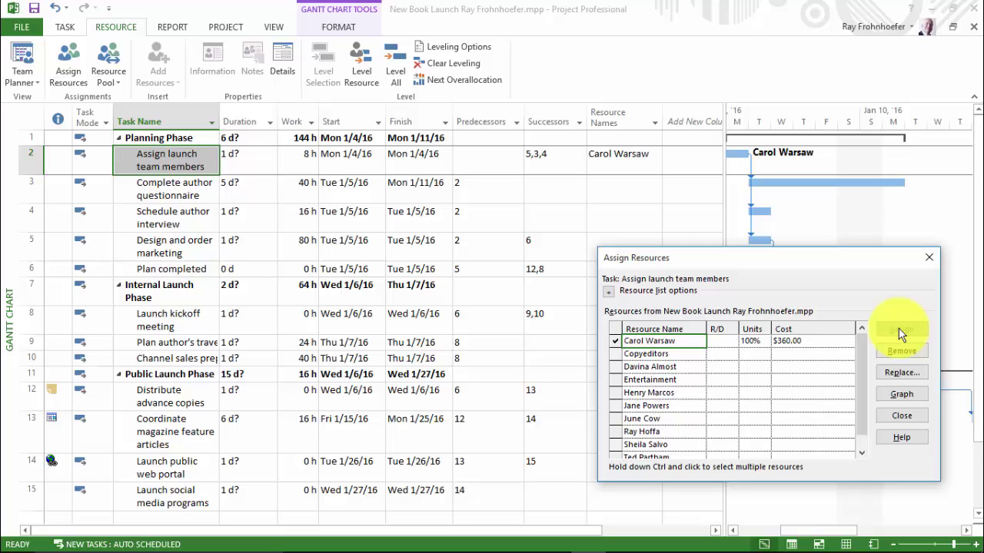
click(904, 416)
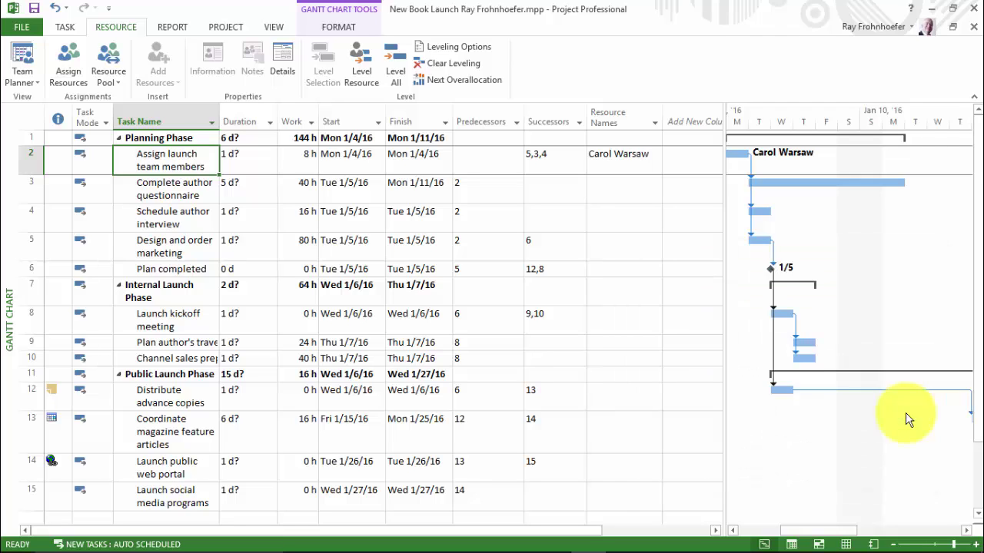
Assign the third resource in the list to the task "Complete author questionnaire" directly in its Resource Names cell
click(625, 190)
click(656, 189)
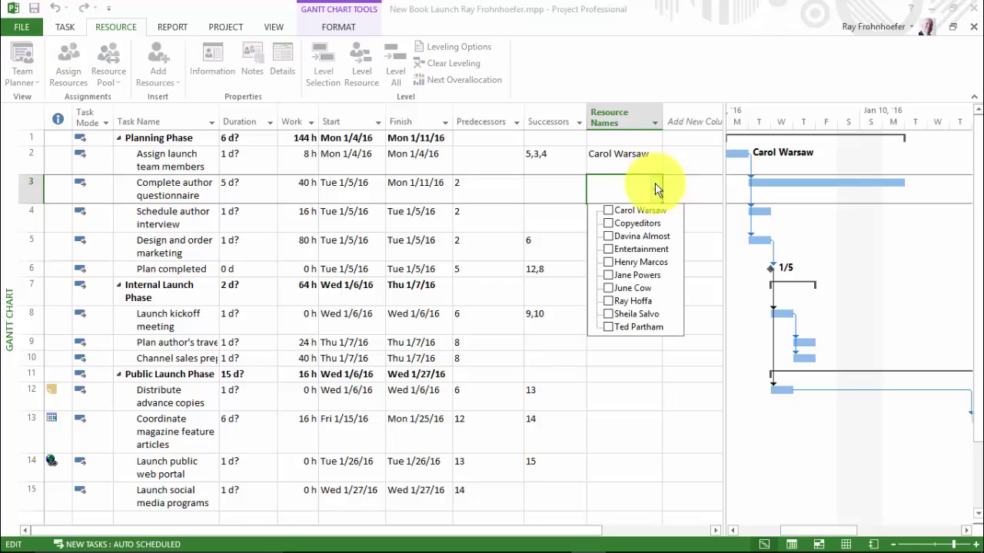
click(608, 236)
click(655, 190)
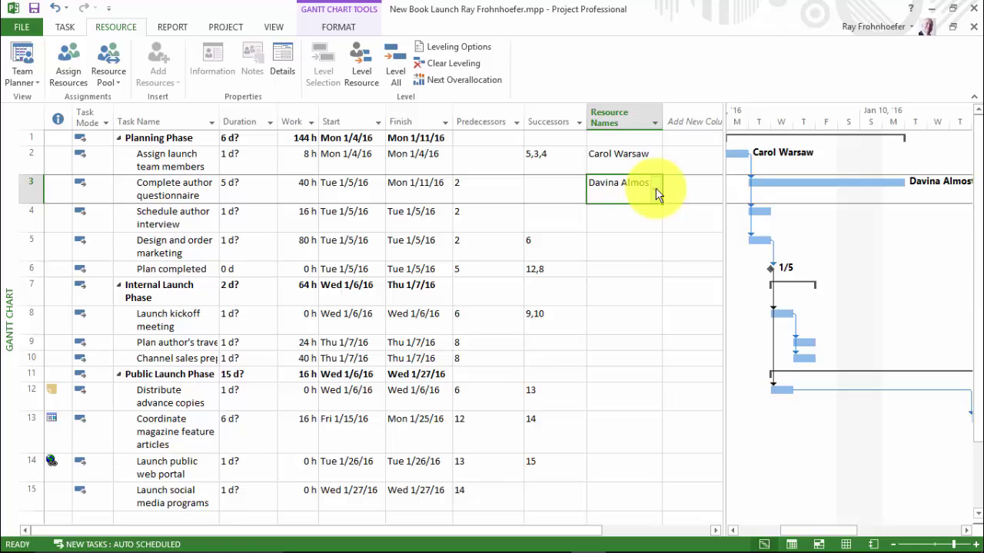
Show the Task Form details in a split view below the Gantt chart and make the form active
click(275, 29)
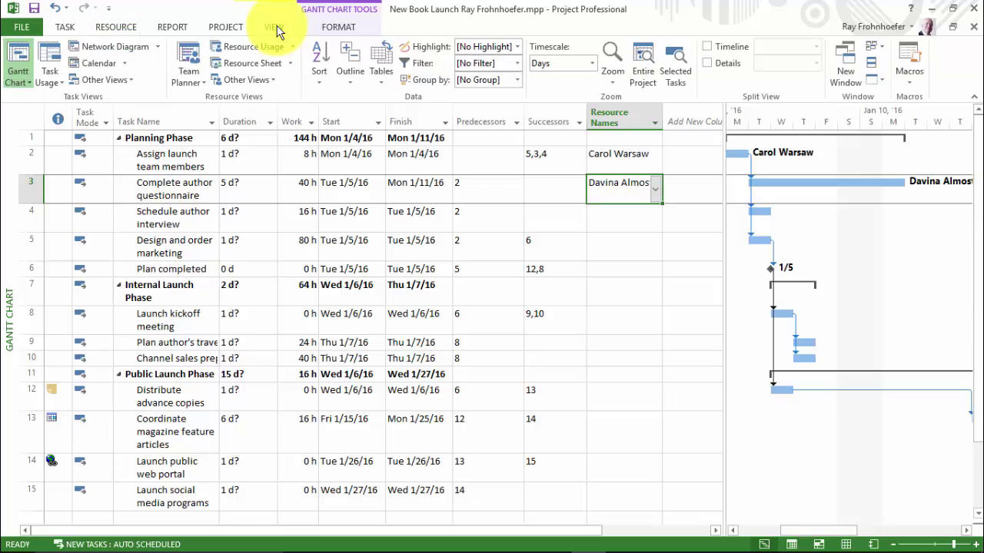
click(708, 63)
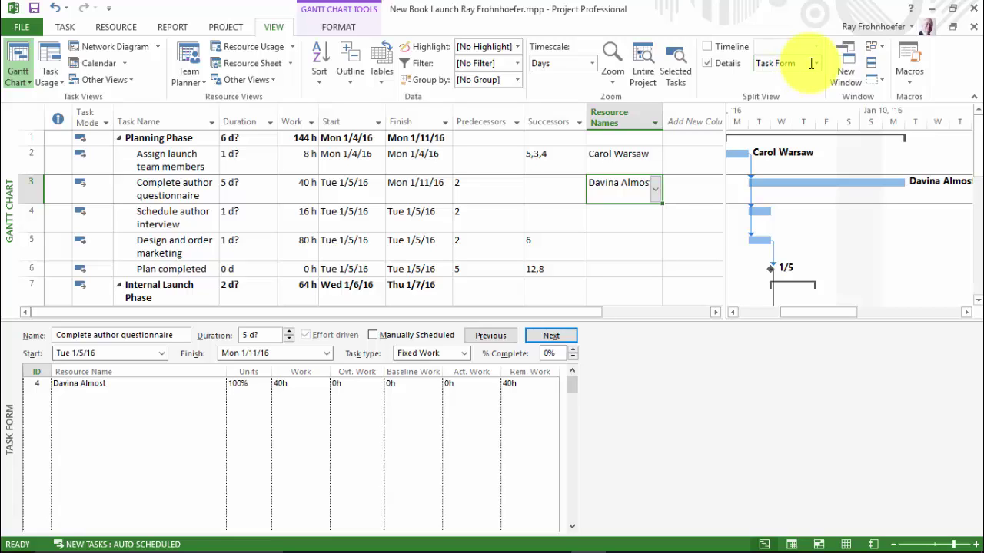
click(162, 405)
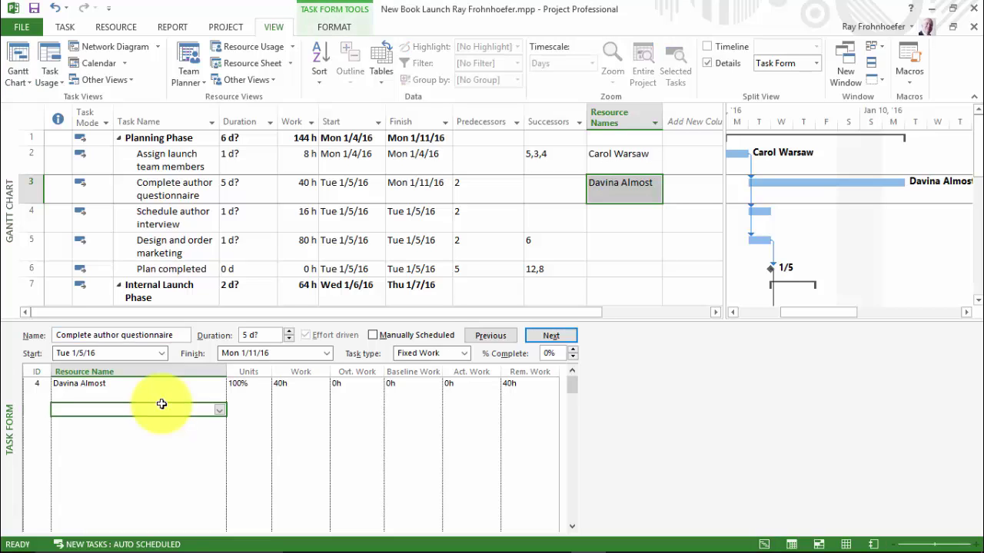
Look through the Task Form's Schedule, Work, Cost, Notes and Objects details, and return the form to Work
click(334, 29)
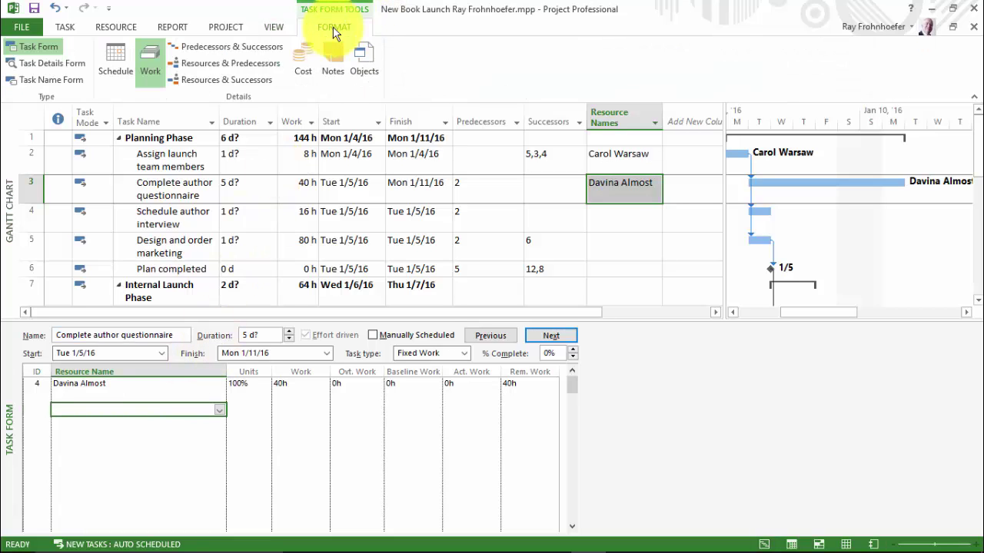
click(113, 55)
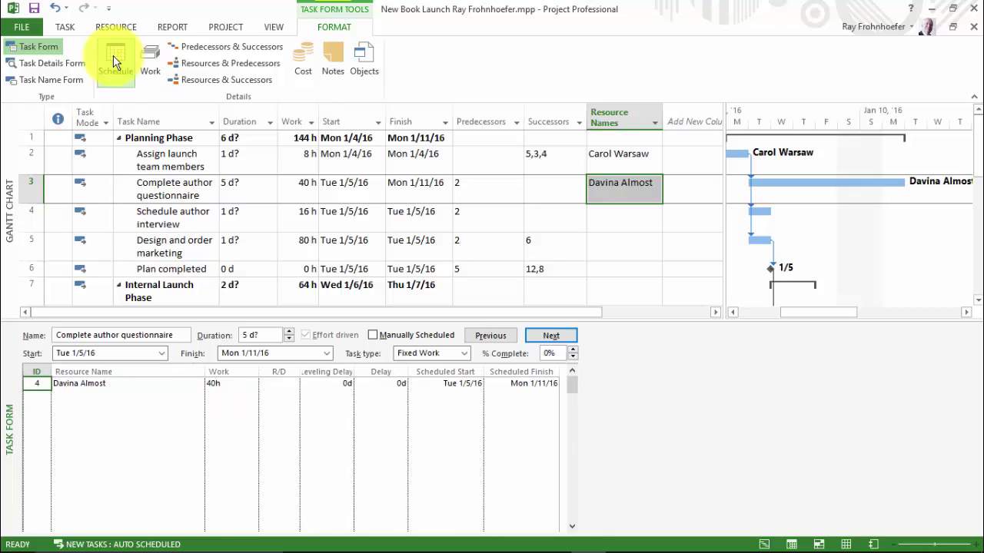
click(150, 64)
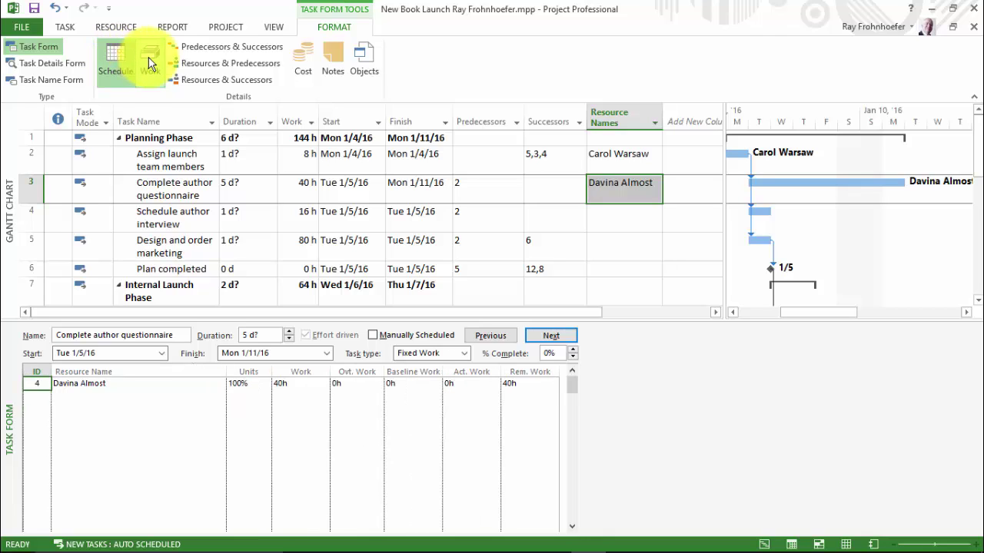
click(306, 71)
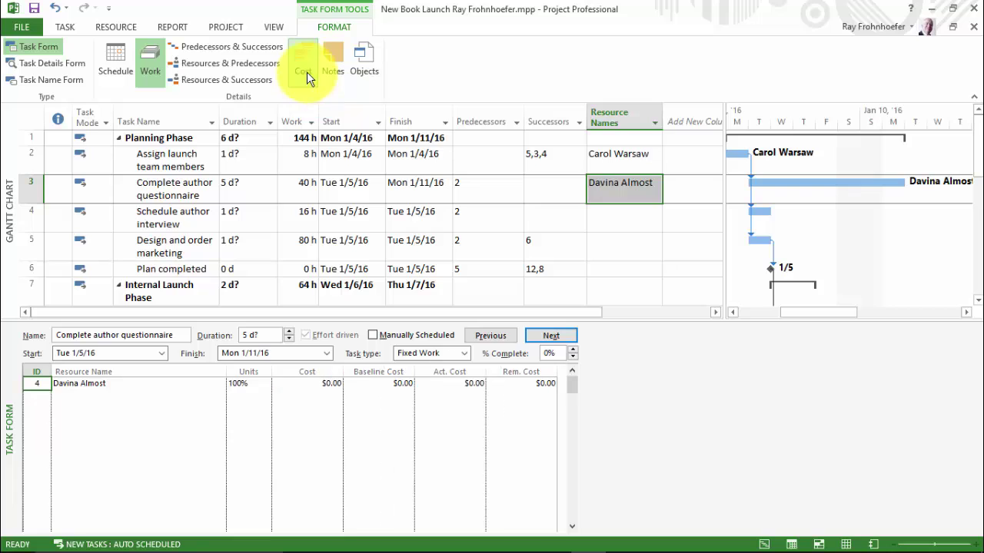
click(332, 65)
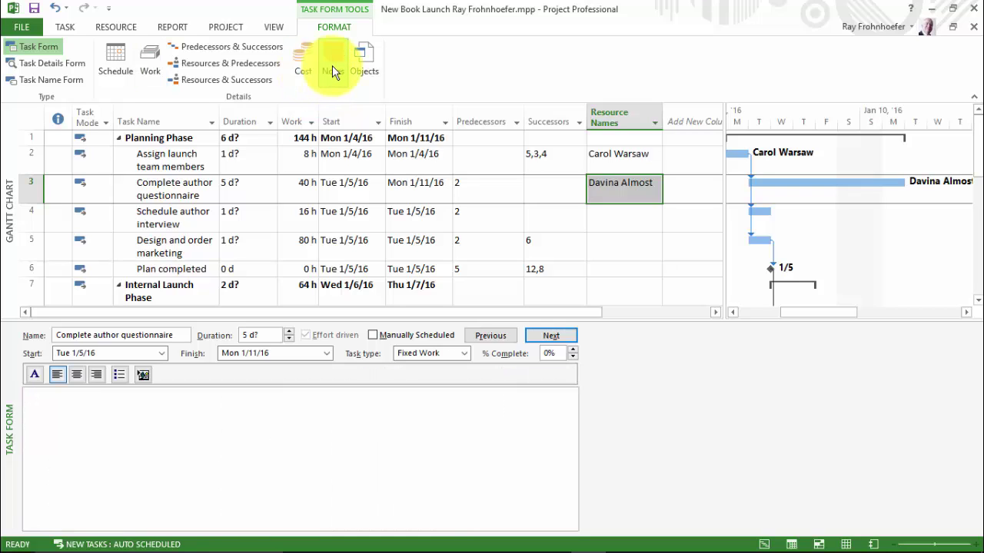
click(358, 66)
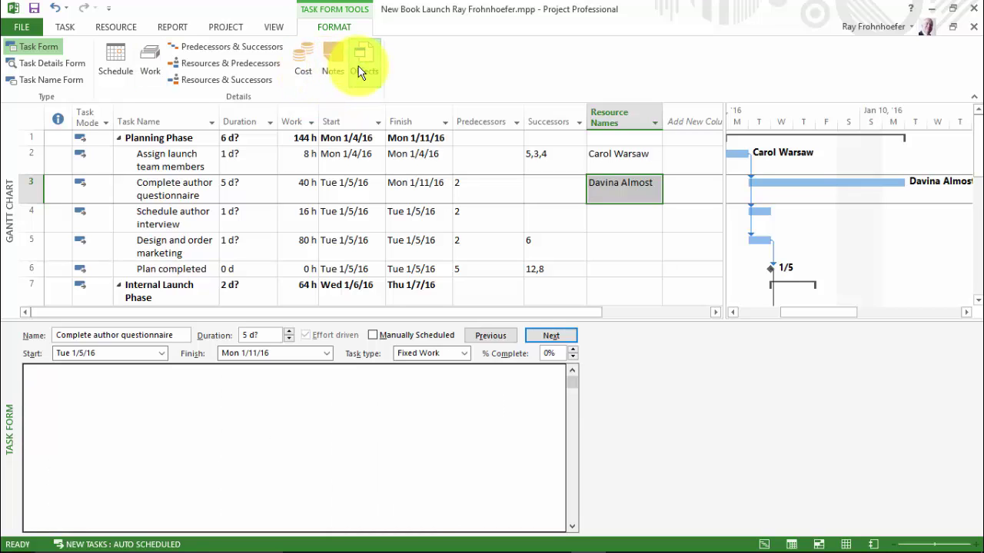
click(149, 62)
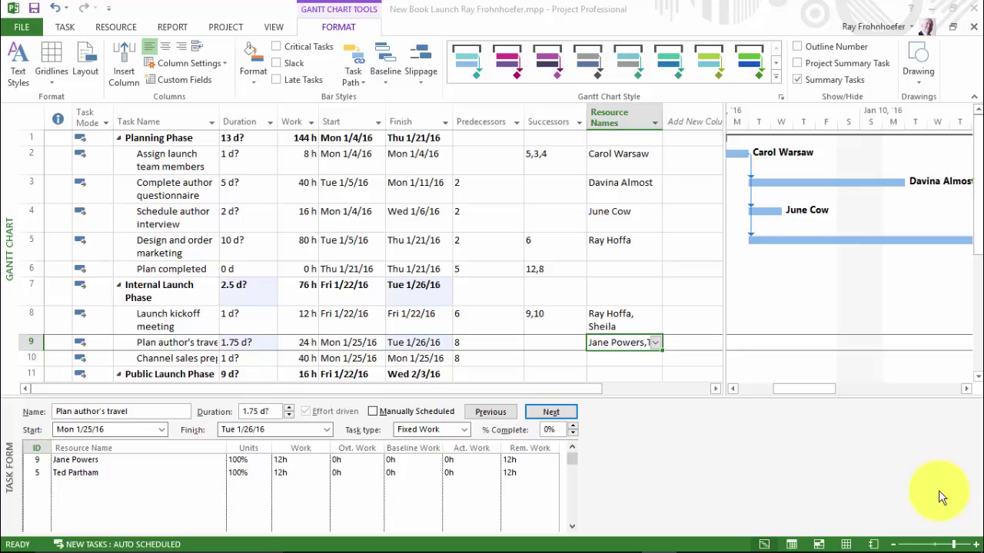
Add the last listed person to the "Design and order marketing" task, reducing duration but keeping the same amount of work
click(619, 249)
click(655, 247)
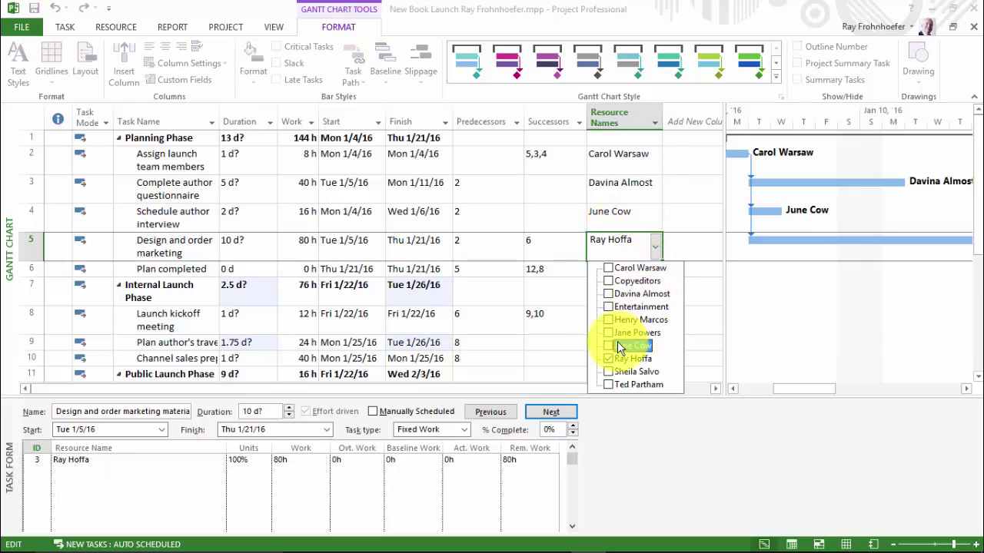
click(608, 385)
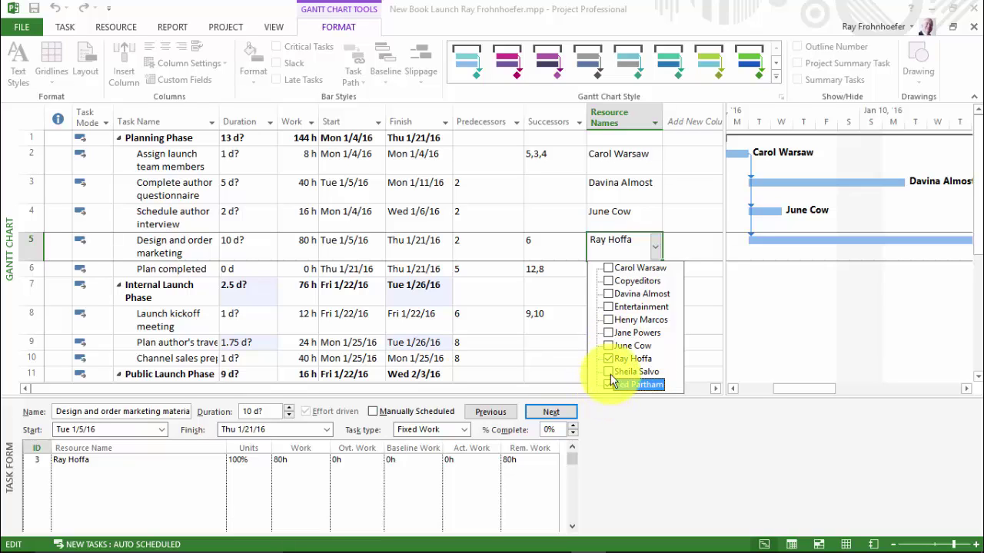
click(656, 246)
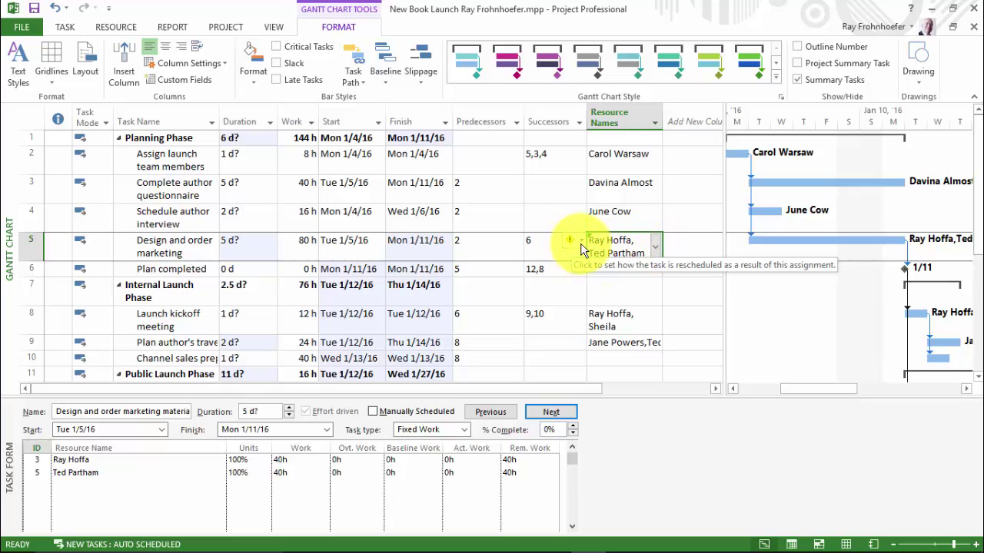
click(582, 241)
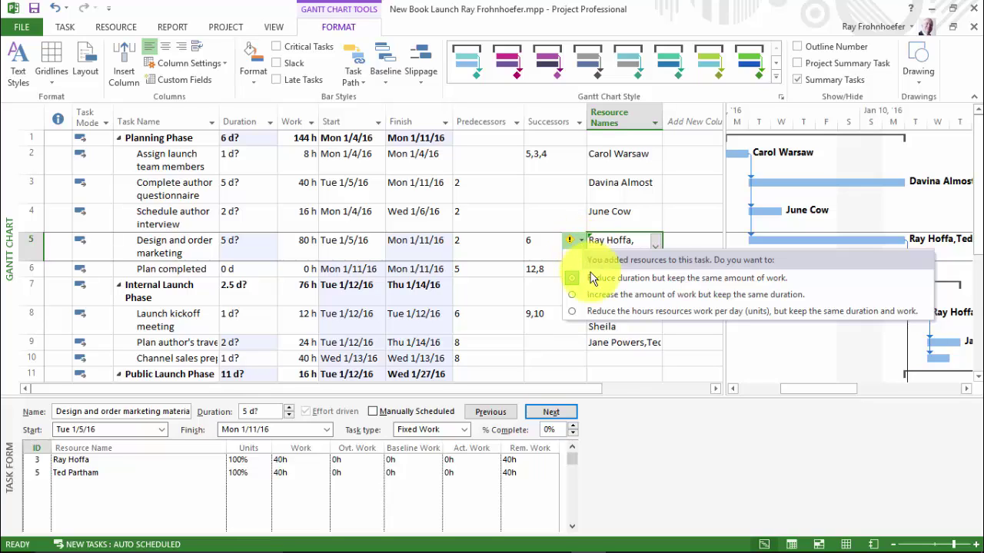
click(591, 278)
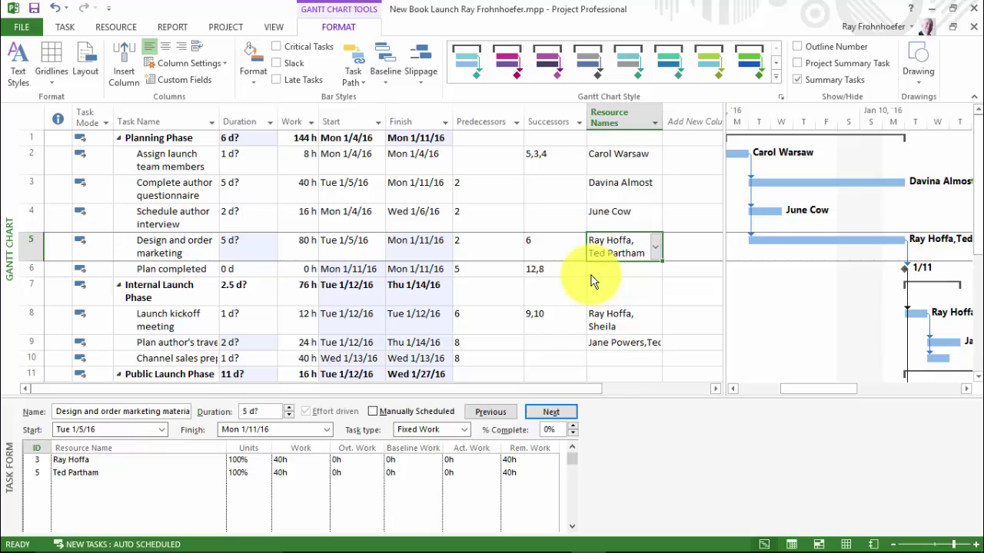
Assign the fifth resource in the list to the task "Channel sales prep" in its Resource Names cell
click(637, 359)
click(657, 359)
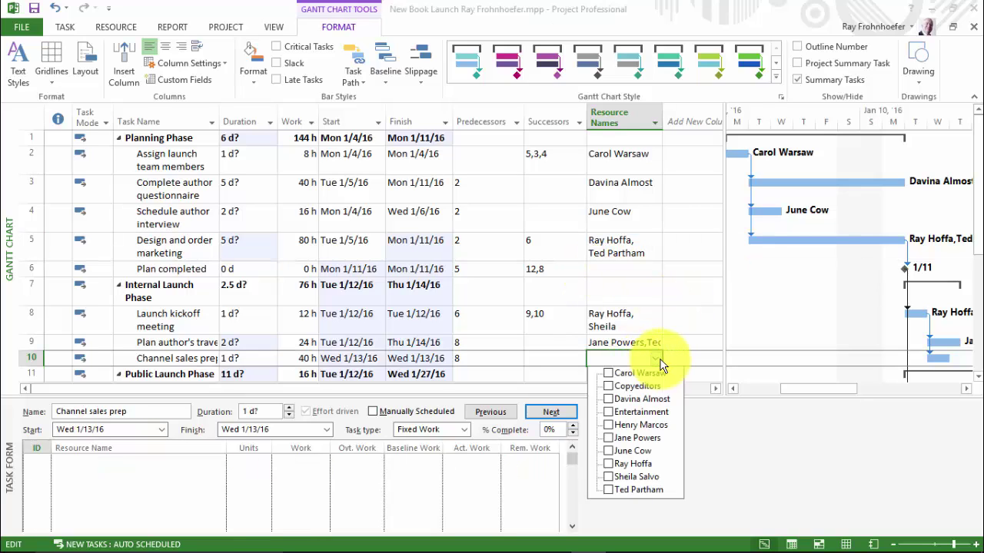
click(608, 426)
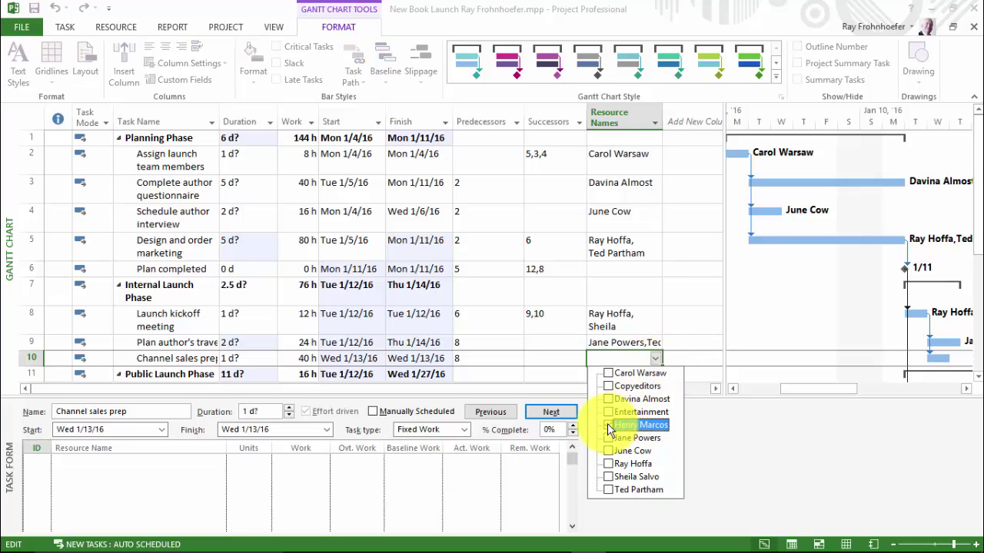
click(656, 358)
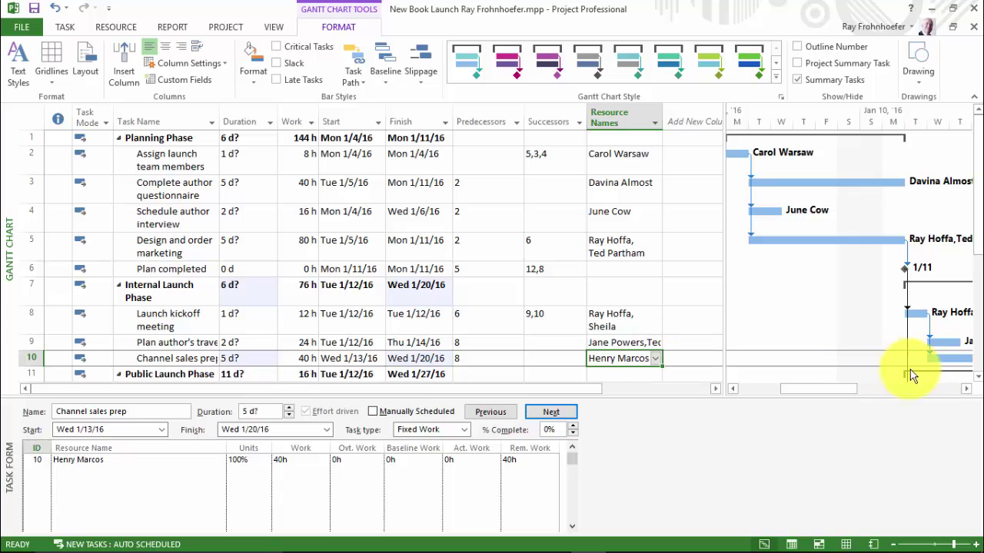
Assign the Entertainment cost resource to the task "Launch public web portal" using Assign Resources
scroll(975, 382, down, 3)
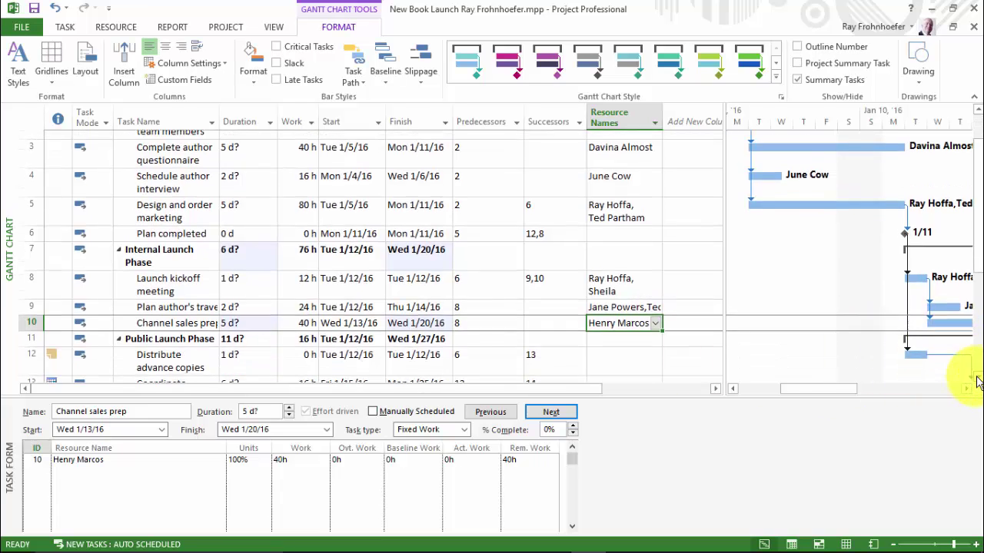
scroll(978, 382, down, 1)
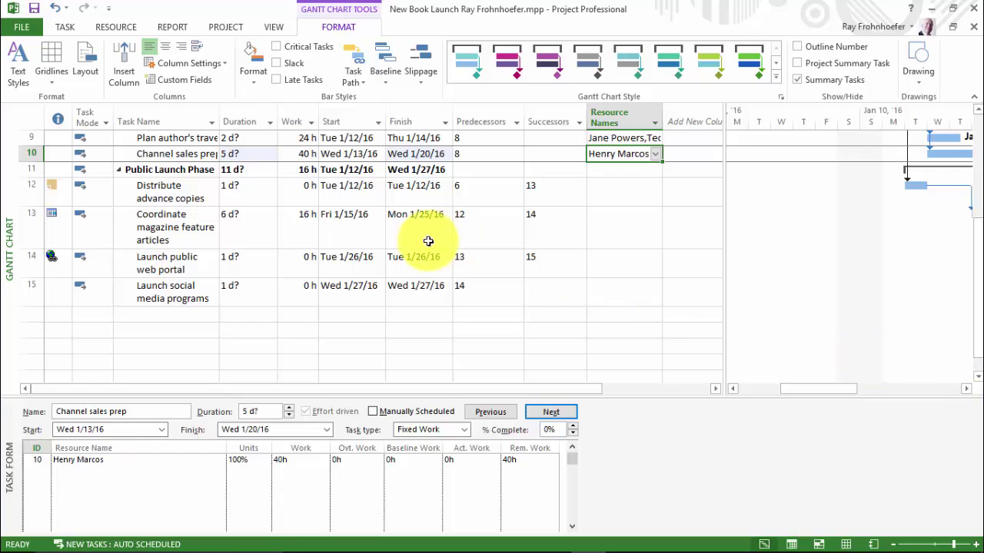
click(187, 259)
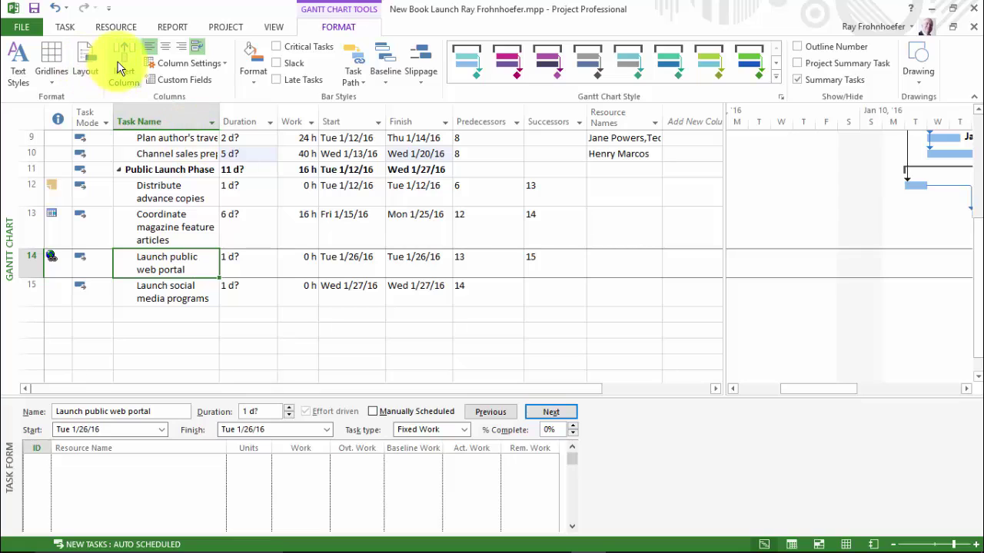
click(121, 29)
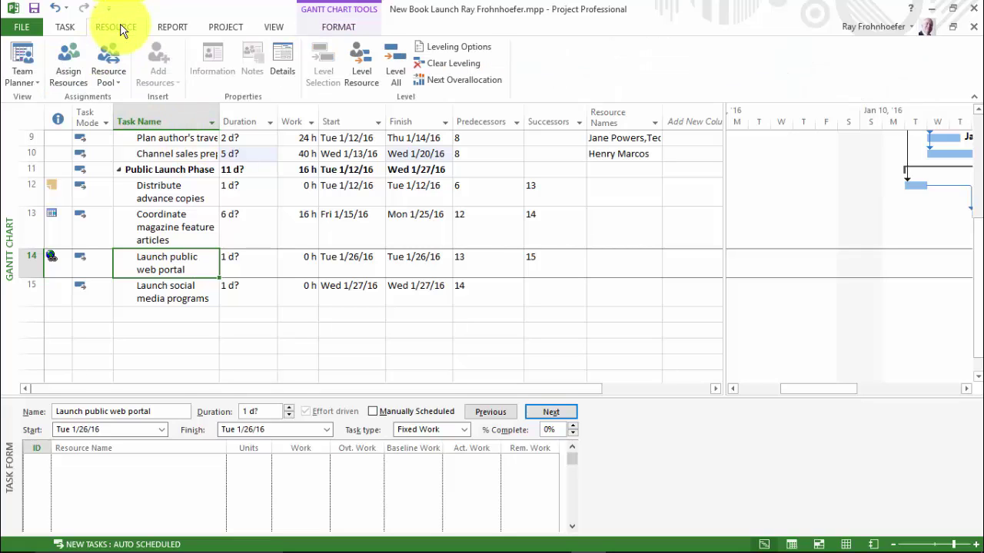
click(66, 54)
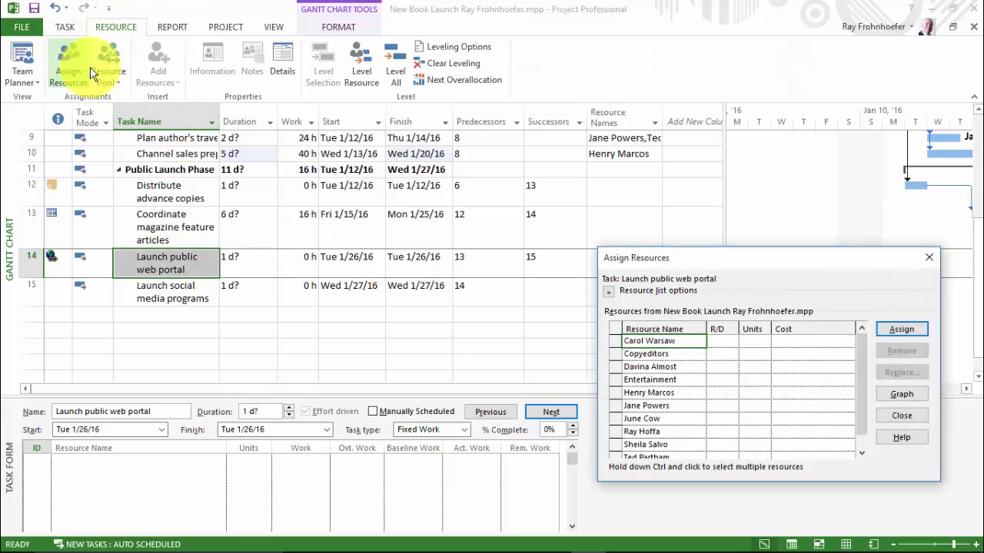
click(674, 381)
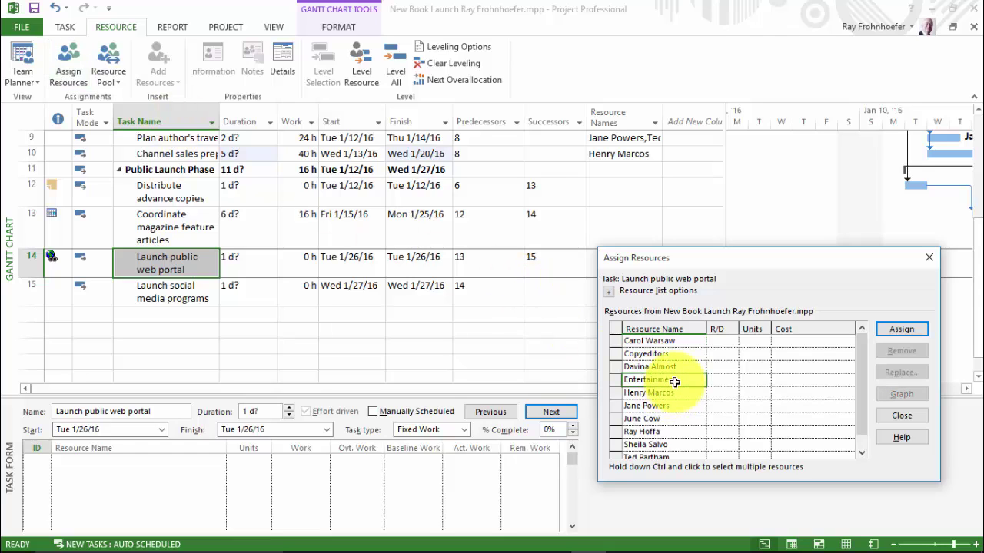
click(887, 330)
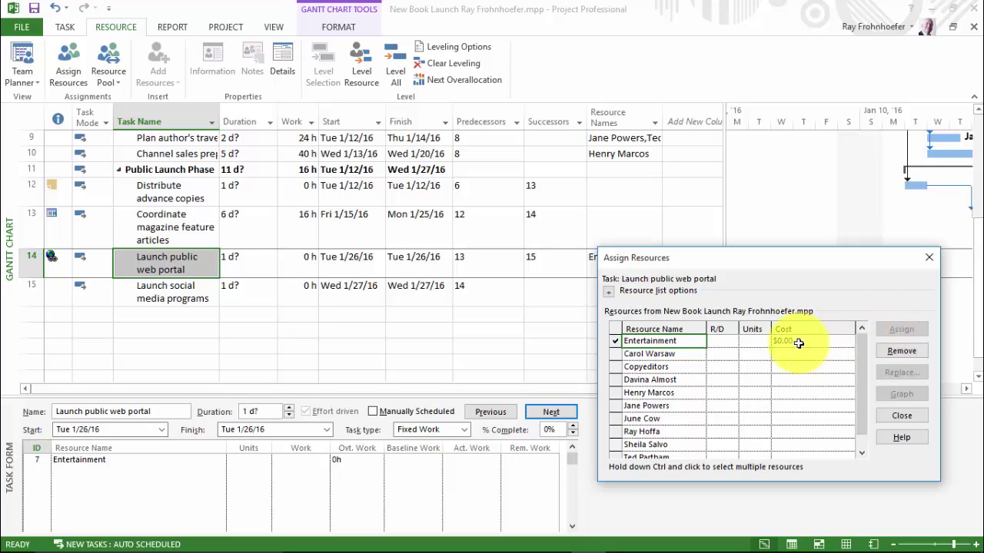
Set the Entertainment cost on "Launch public web portal" to 1000 and fit the Resource Names column width to its contents
double_click(799, 343)
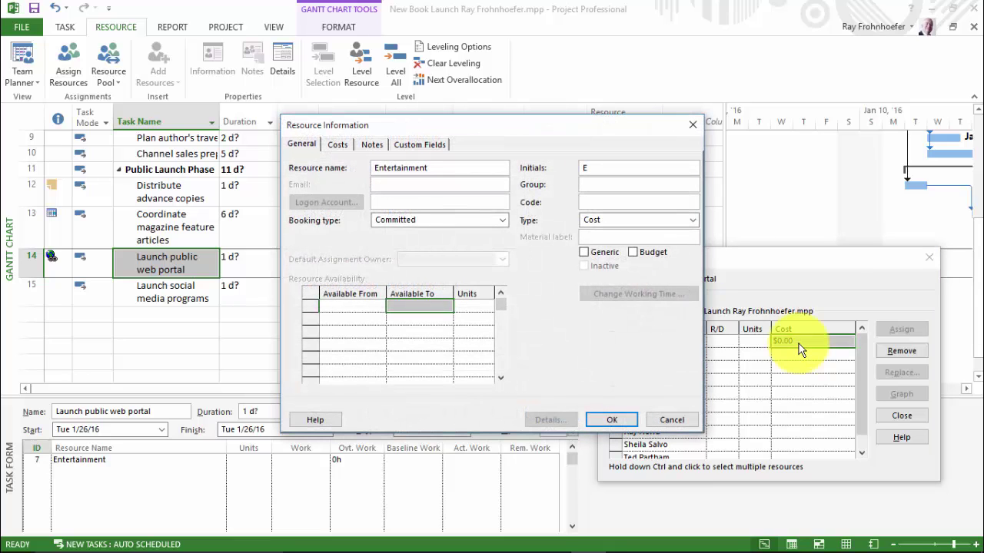
click(671, 420)
text(1000)
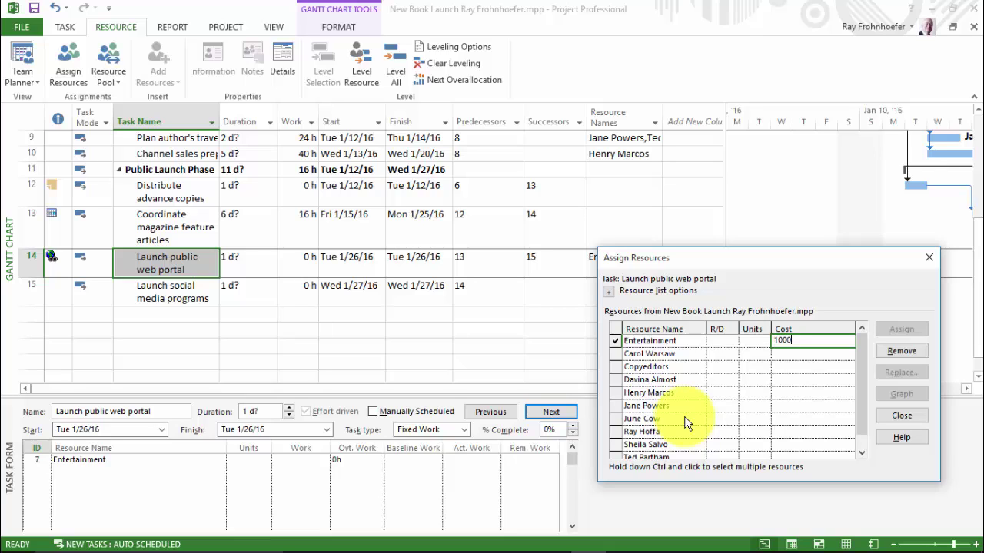
key(Return)
click(903, 416)
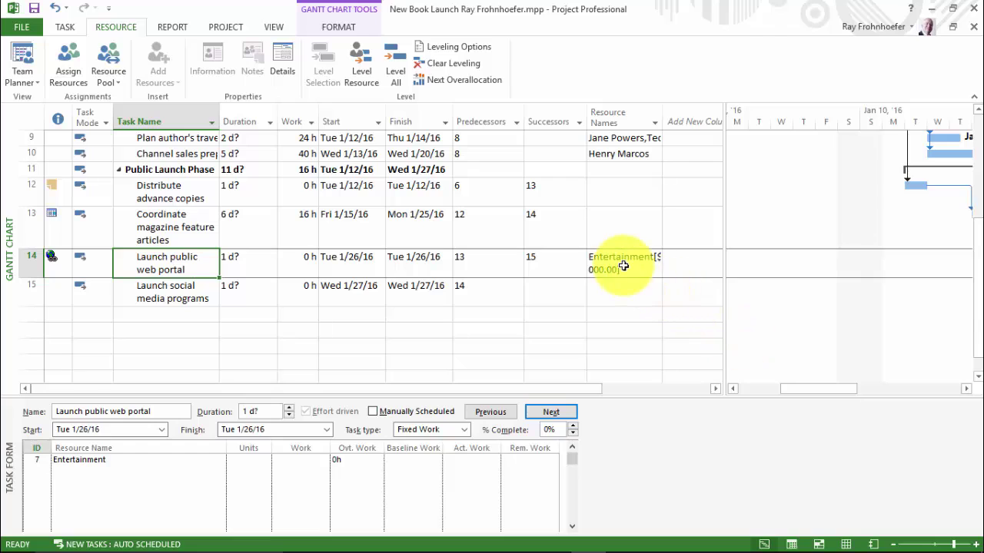
double_click(663, 120)
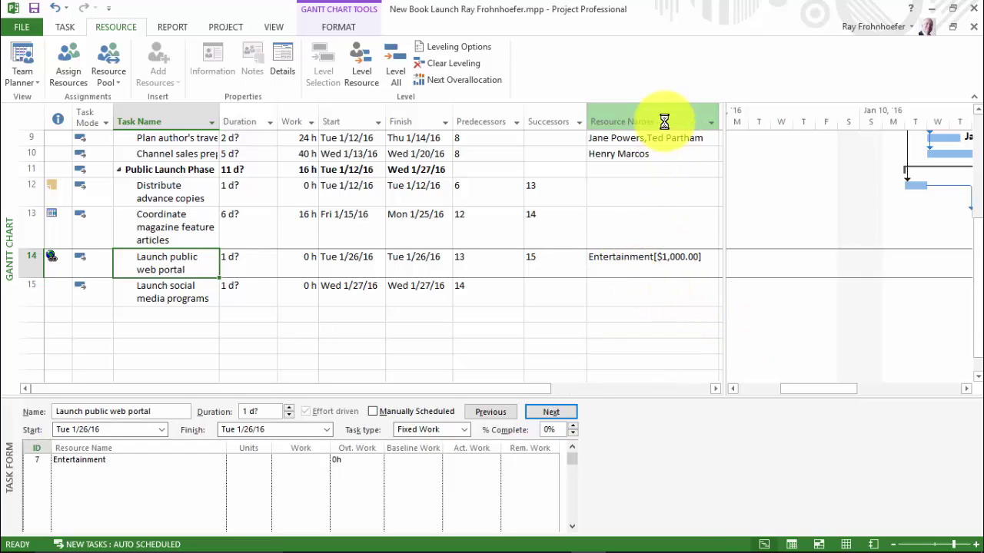